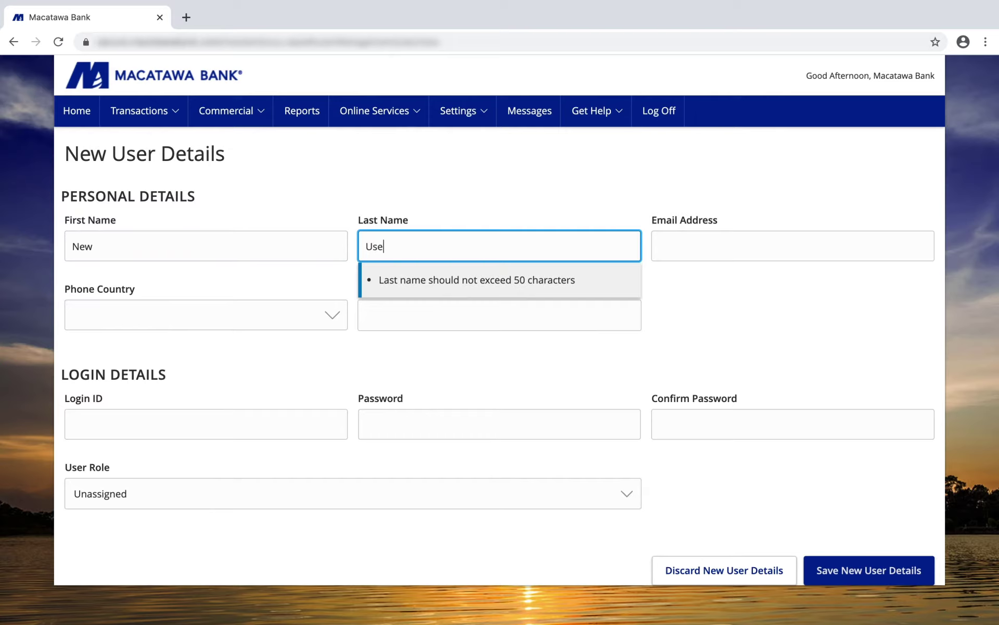
# Step: Enter the user's e-mail address, pick United States as phone country, and enter their phone number
pyautogui.press('Tab')
pyautogui.write('user')
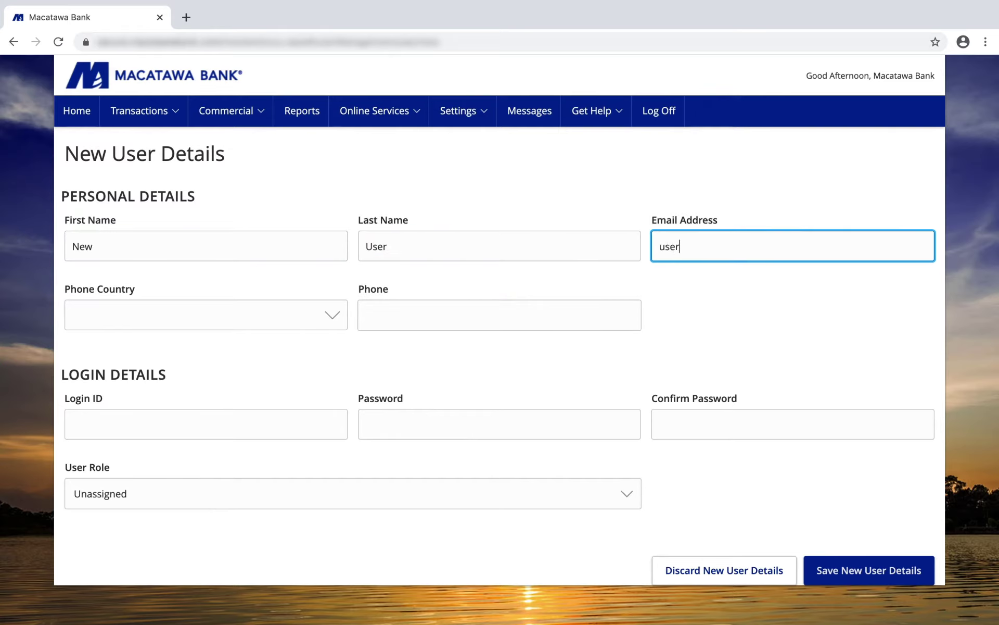
pyautogui.write('@email.com')
pyautogui.press('Tab')
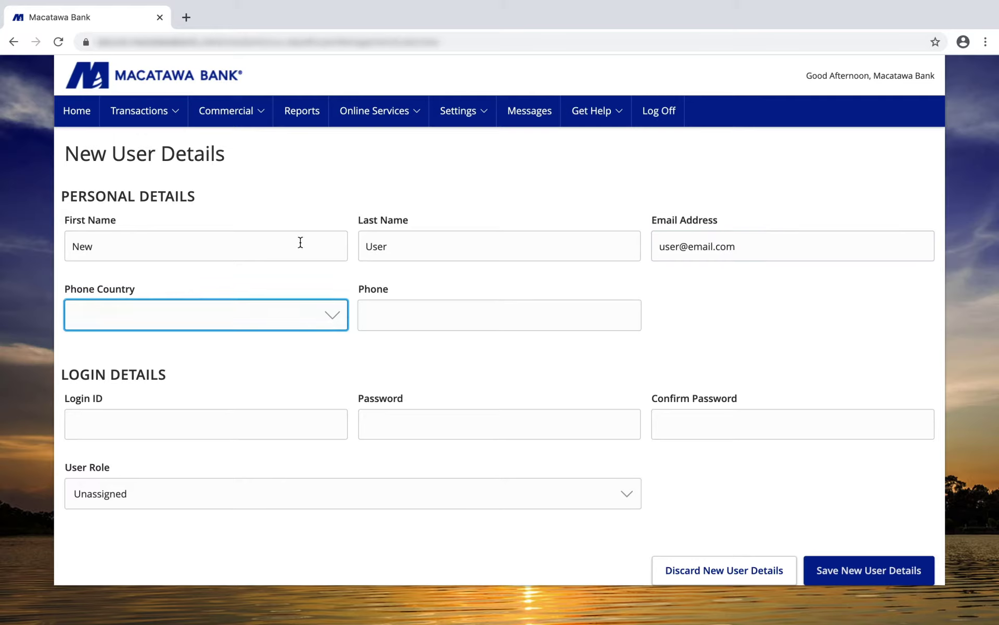
pyautogui.click(259, 310)
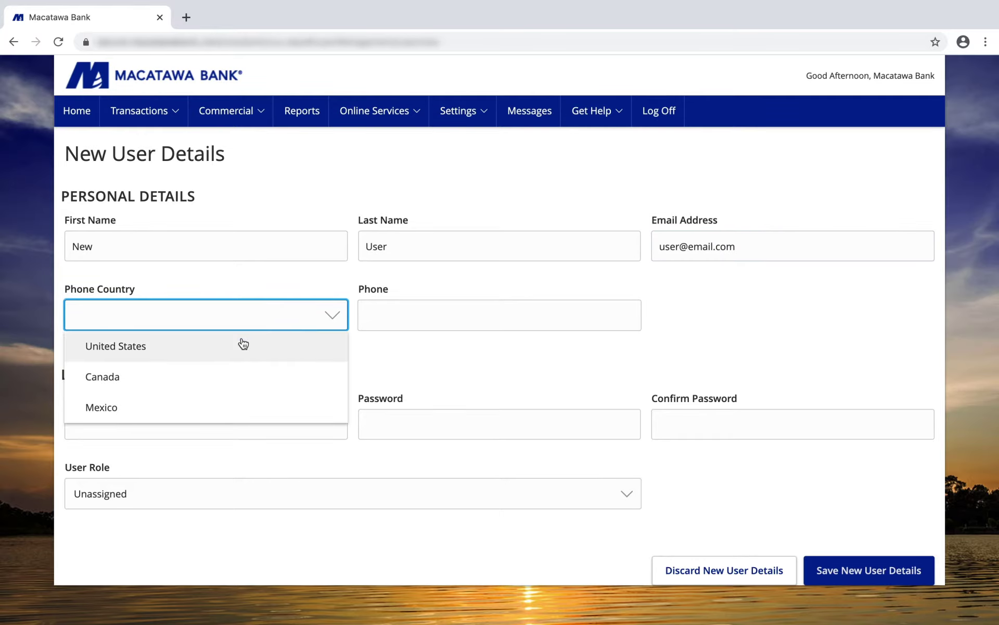
pyautogui.click(241, 344)
pyautogui.click(375, 317)
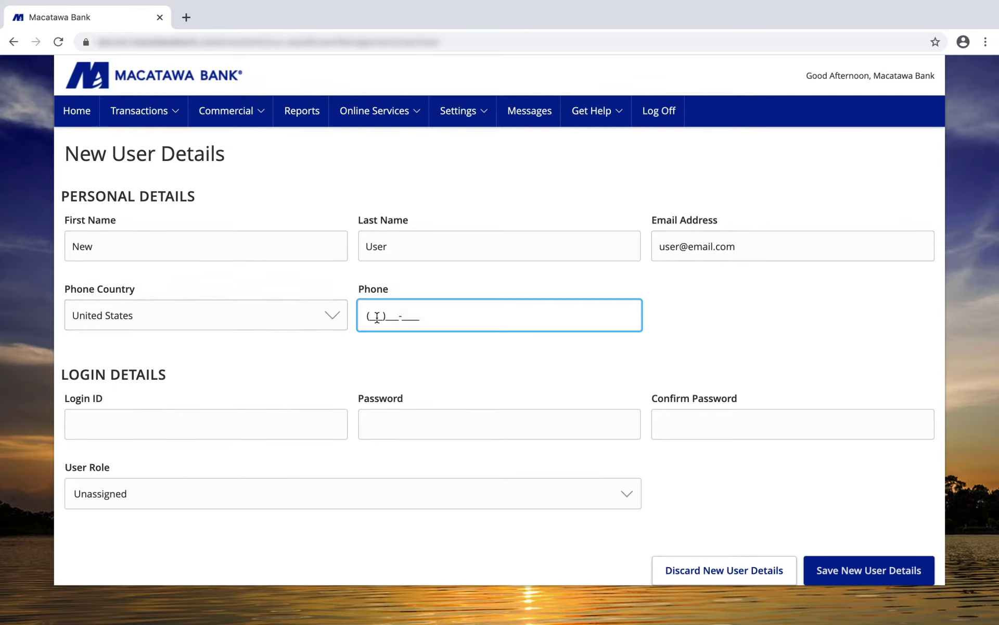
# Step: Enter a login ID for the user and fill in the password and its confirmation
pyautogui.click(283, 421)
pyautogui.write('new')
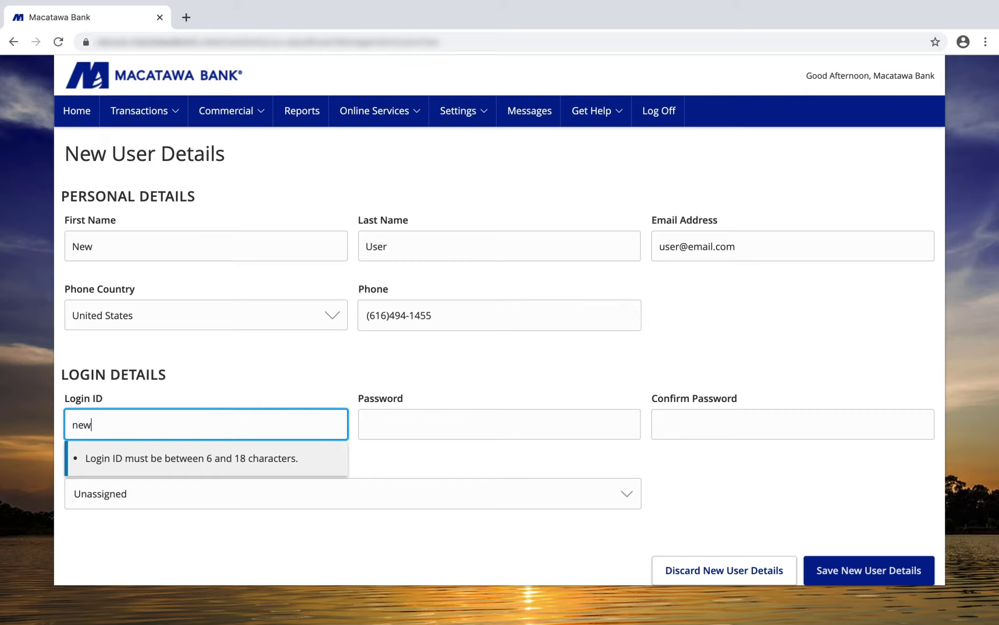
pyautogui.write('uesr')
pyautogui.press('Tab')
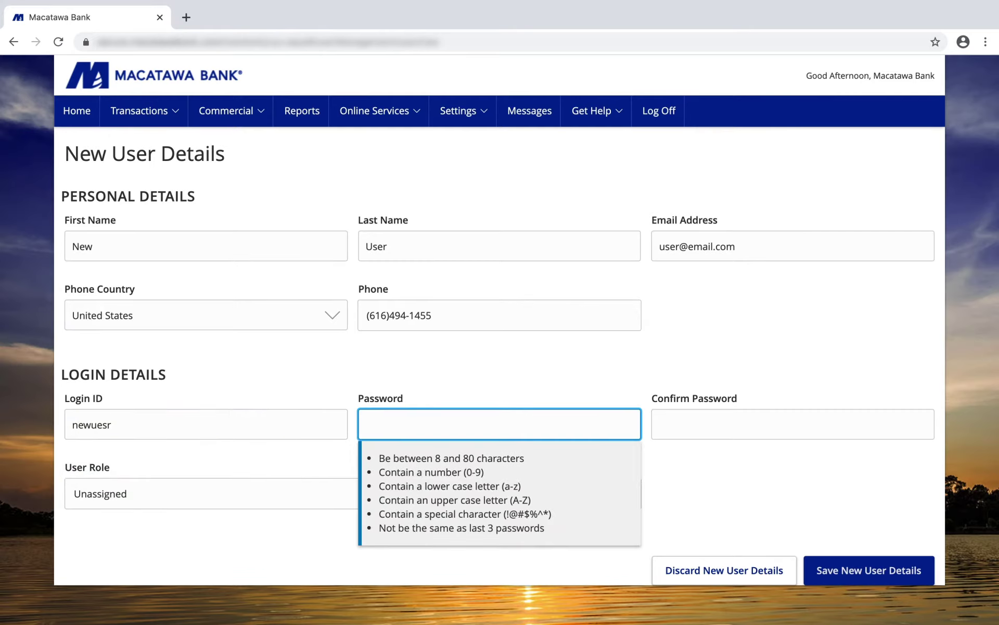
pyautogui.write('•••••••••')
pyautogui.press('Tab')
pyautogui.write('•')
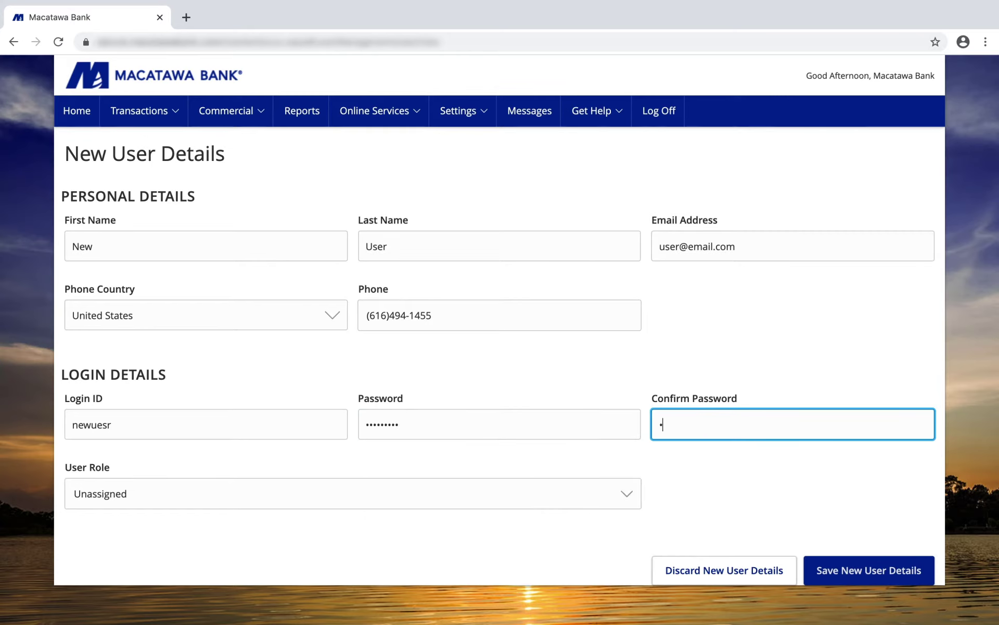
pyautogui.write('••••••••')
# Step: Try the Macatawa Bank Test User role, then set the user role back to Unassigned
pyautogui.click(246, 501)
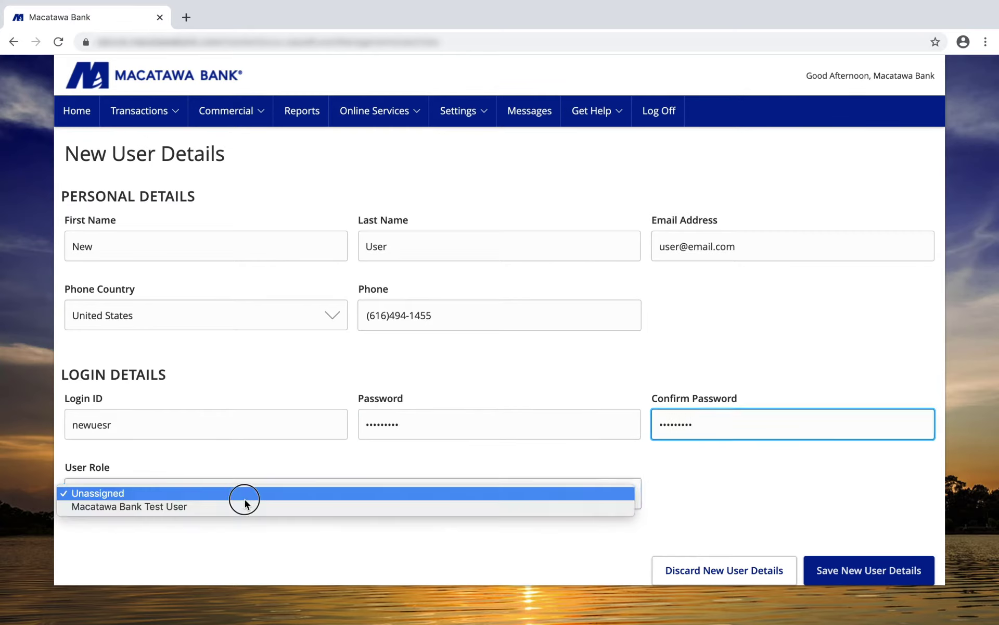
pyautogui.click(235, 508)
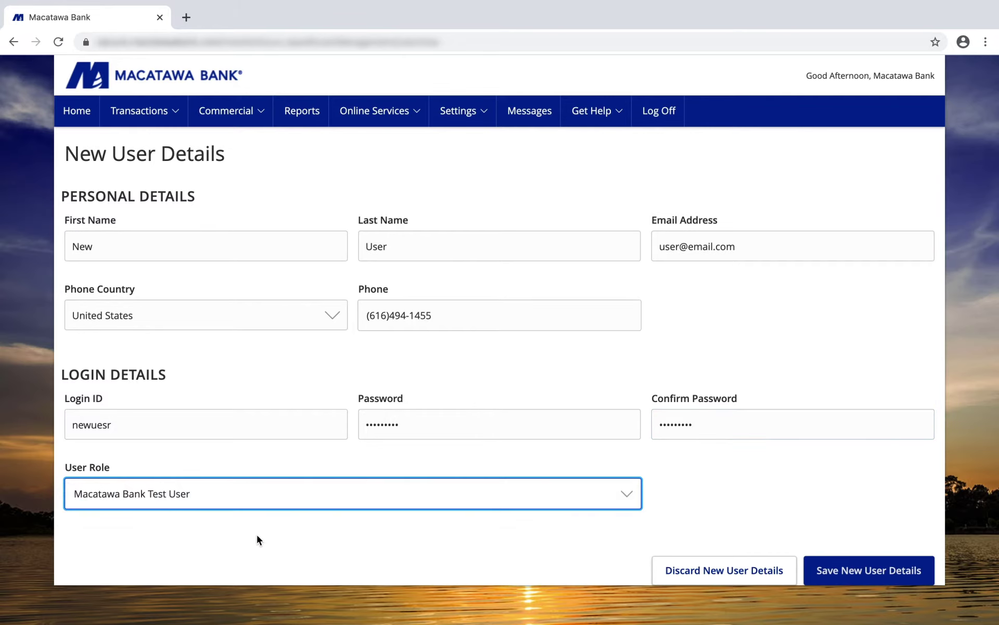
pyautogui.click(258, 500)
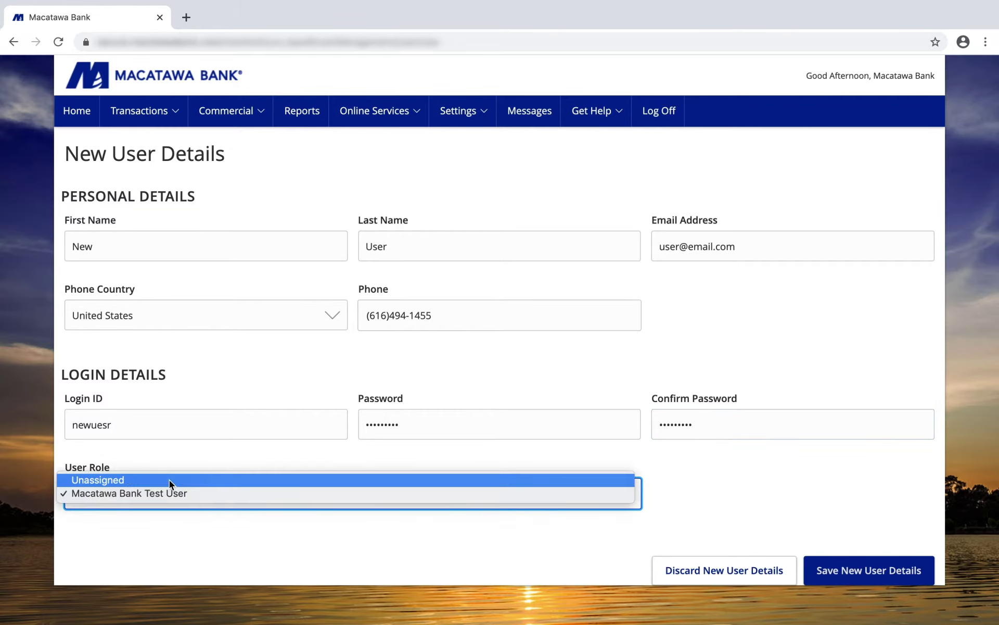
pyautogui.click(118, 479)
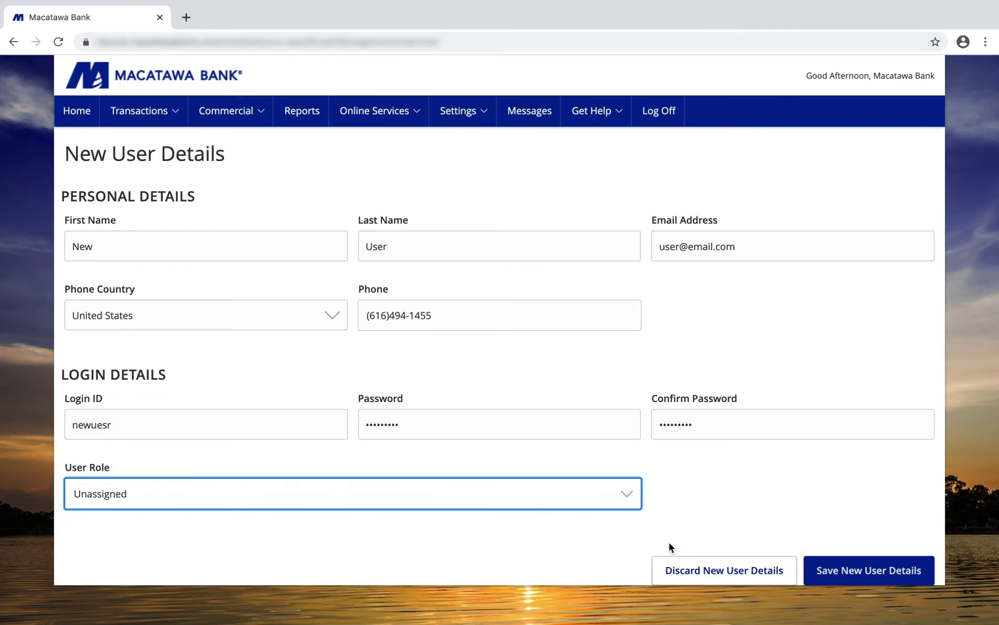
# Step: Save the new user's details and dismiss the Save User confirmation
pyautogui.click(830, 567)
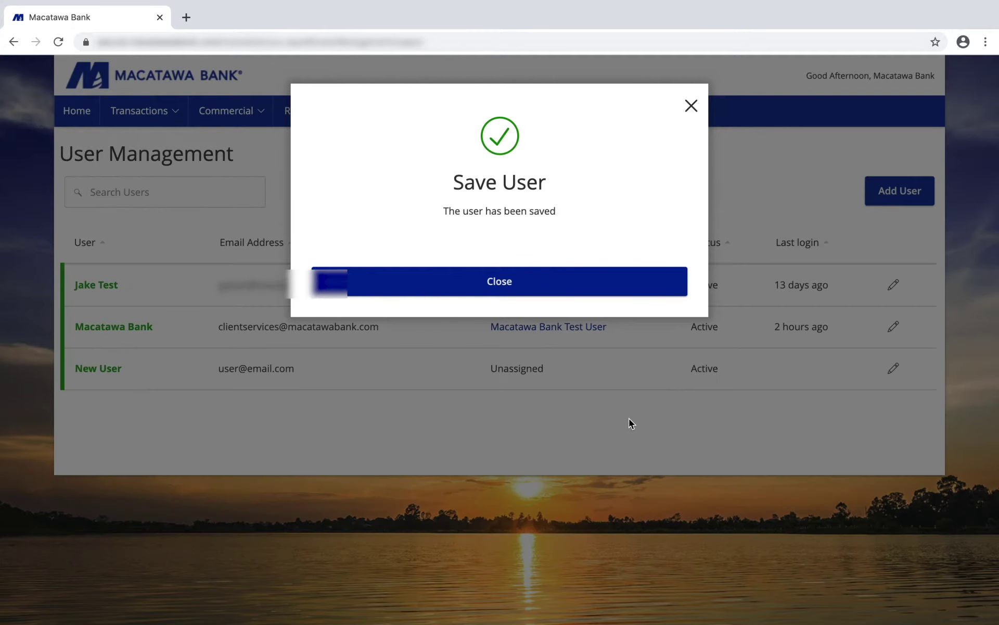
pyautogui.click(487, 294)
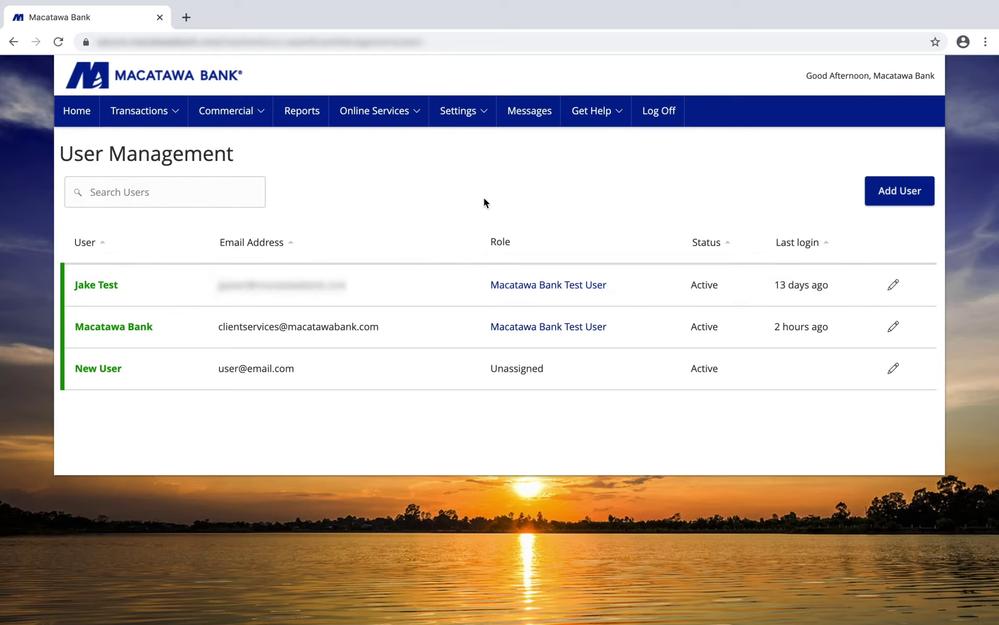
pyautogui.click(470, 124)
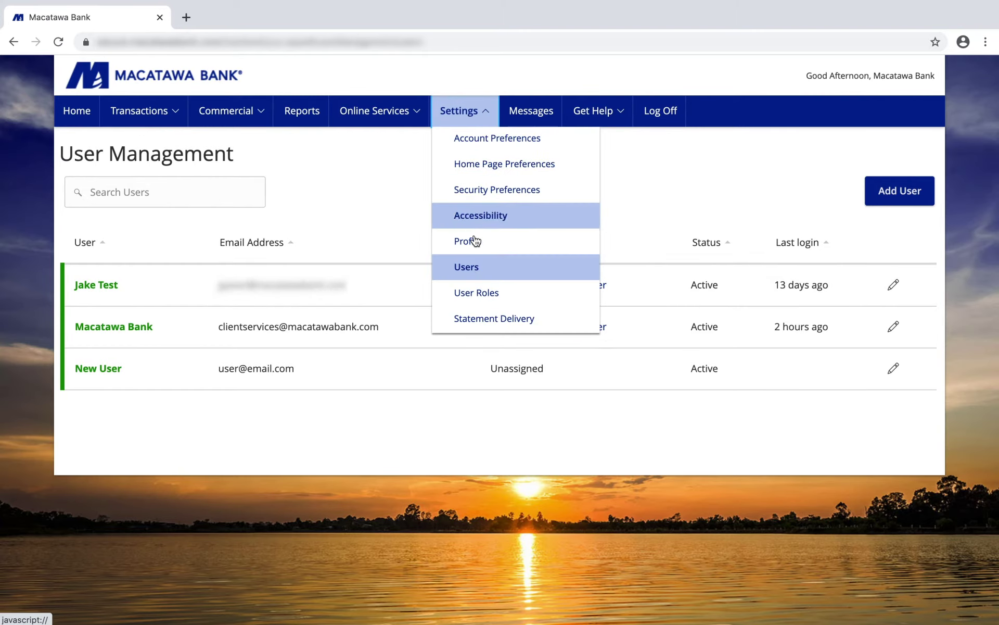
# Step: Create a user role named 'New Role' under User Roles and continue to its overview
pyautogui.click(477, 296)
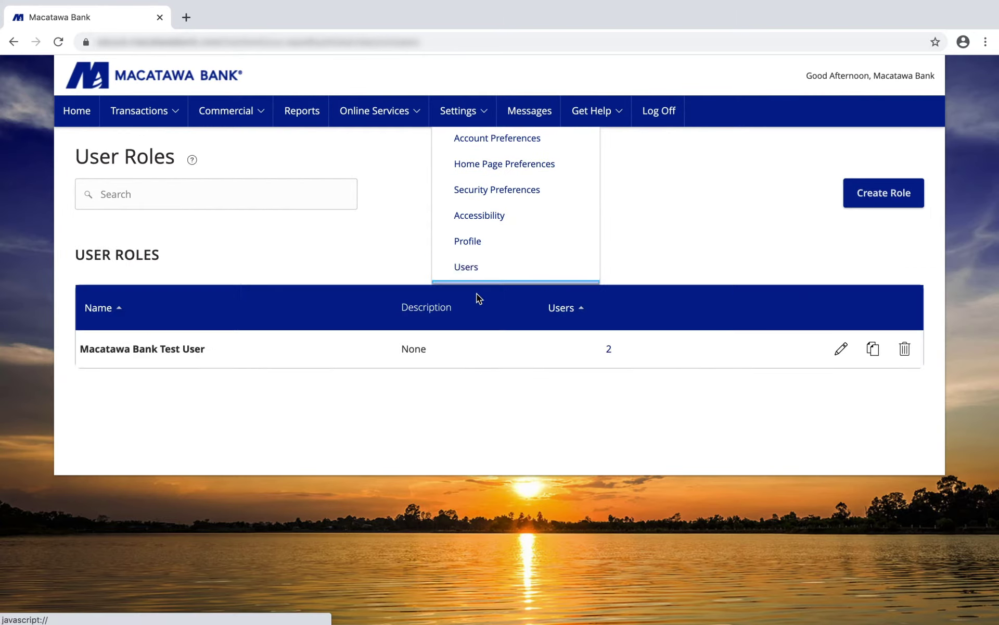
pyautogui.click(855, 200)
pyautogui.click(208, 241)
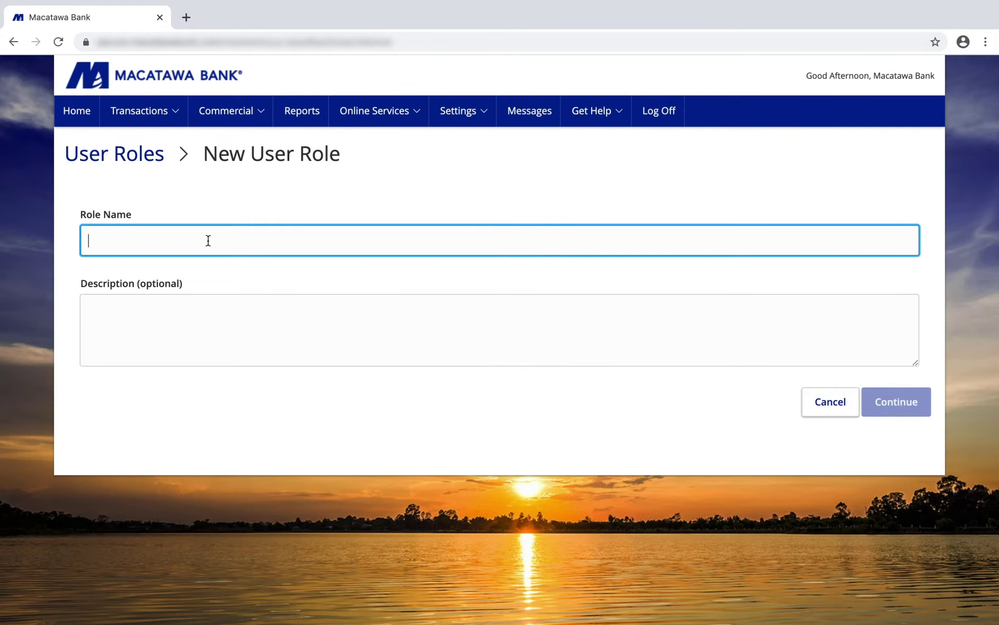
pyautogui.write('New Ro')
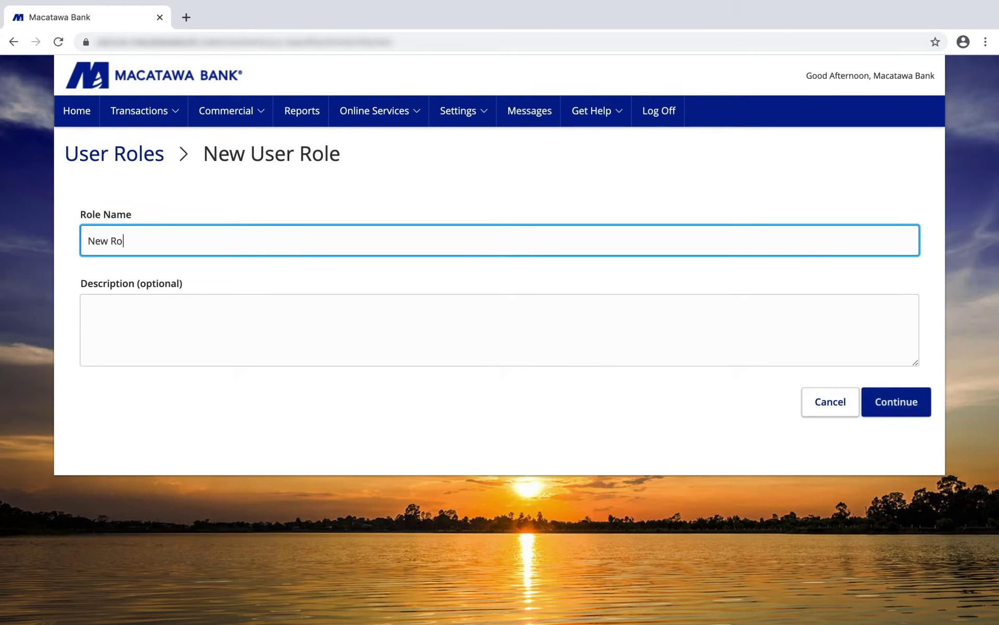
pyautogui.write('le')
pyautogui.click(897, 407)
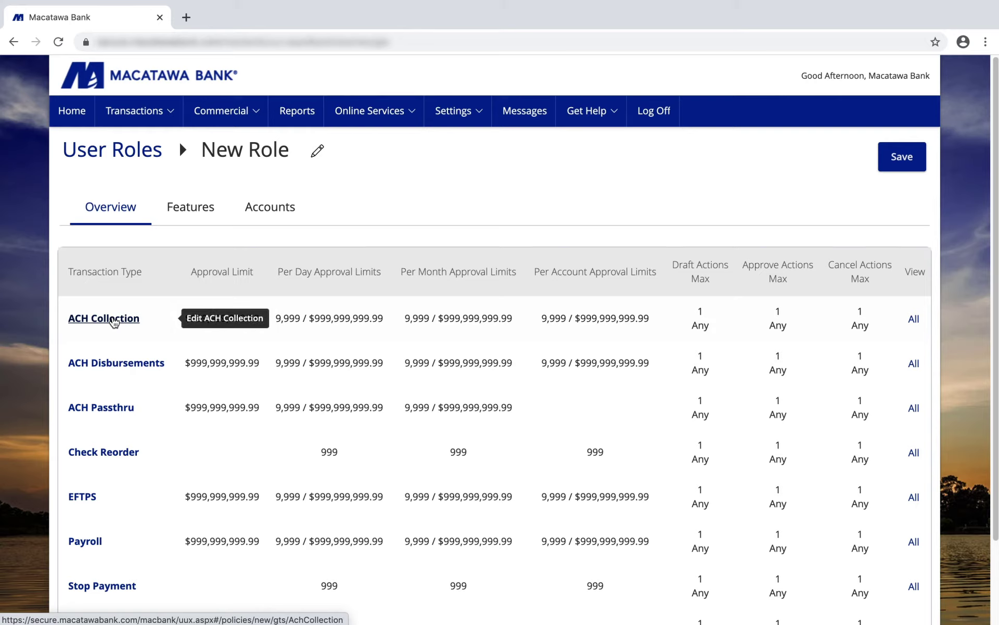
# Step: Open ACH Collection's Allowed Actions and edit the rule's Operations (Draft, Approve, Cancel)
pyautogui.click(113, 320)
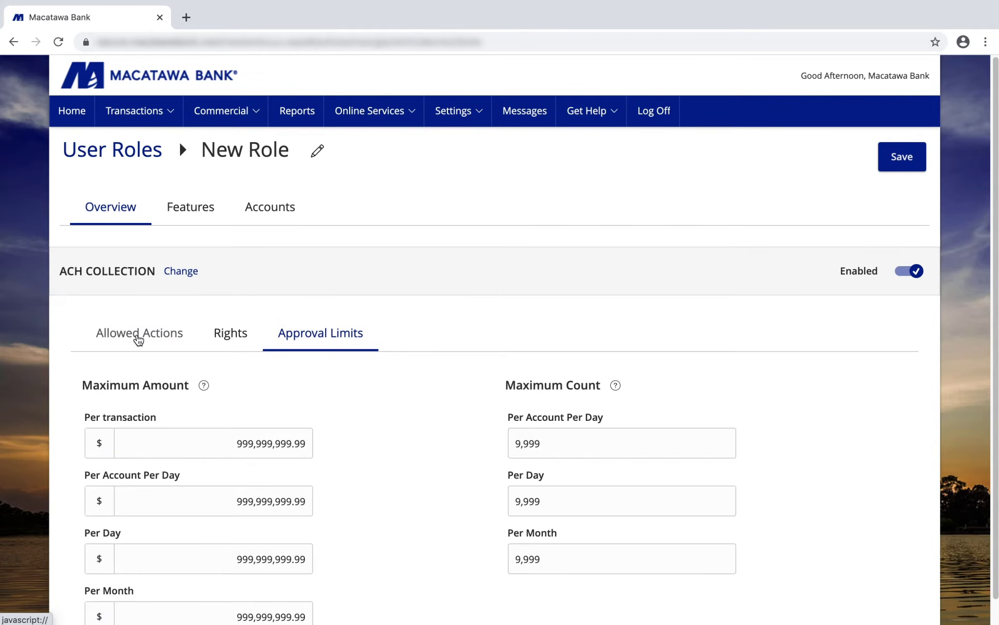
pyautogui.click(138, 338)
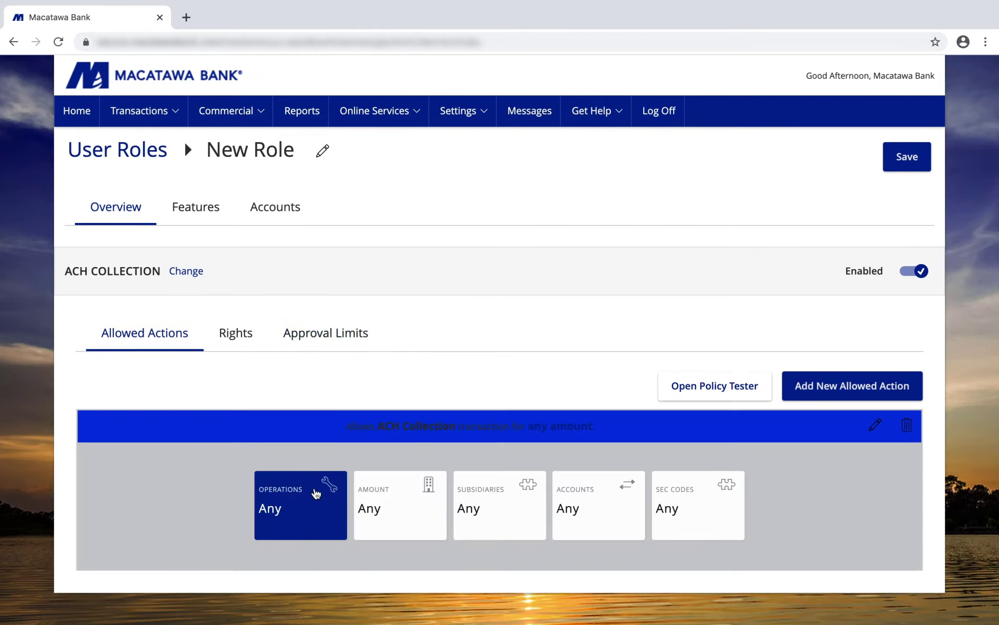
pyautogui.click(319, 493)
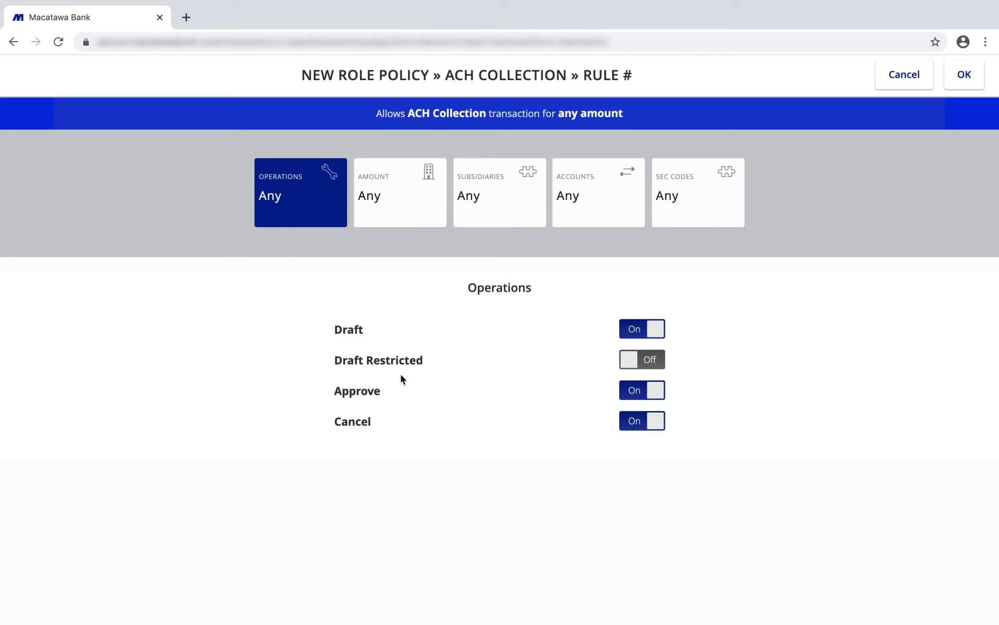
# Step: Inspect the ACH Collection rule's Amount, Subsidiaries and Accounts panels, then confirm the rule
pyautogui.click(391, 225)
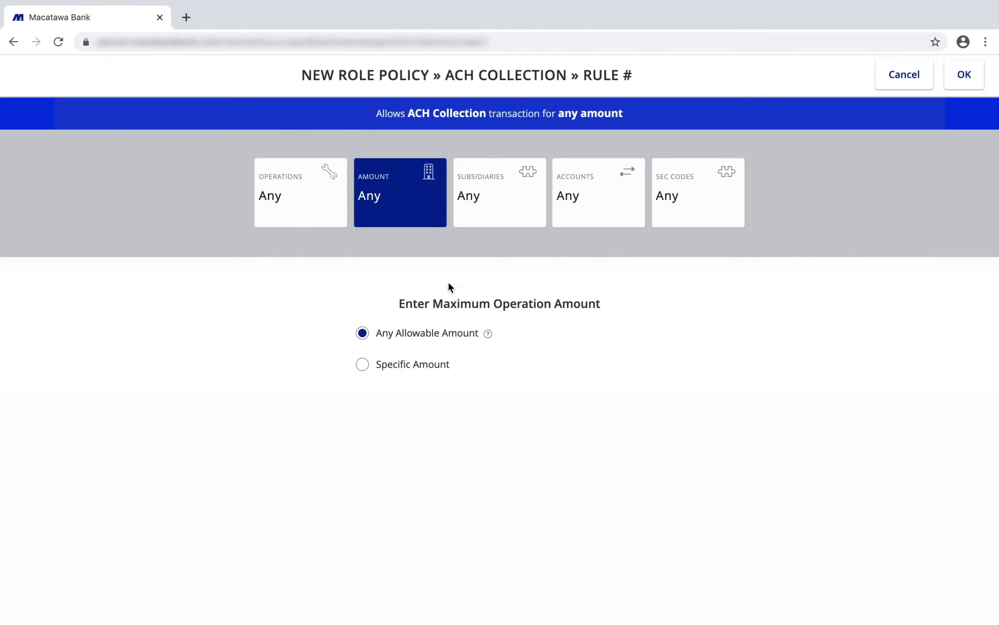
pyautogui.click(470, 217)
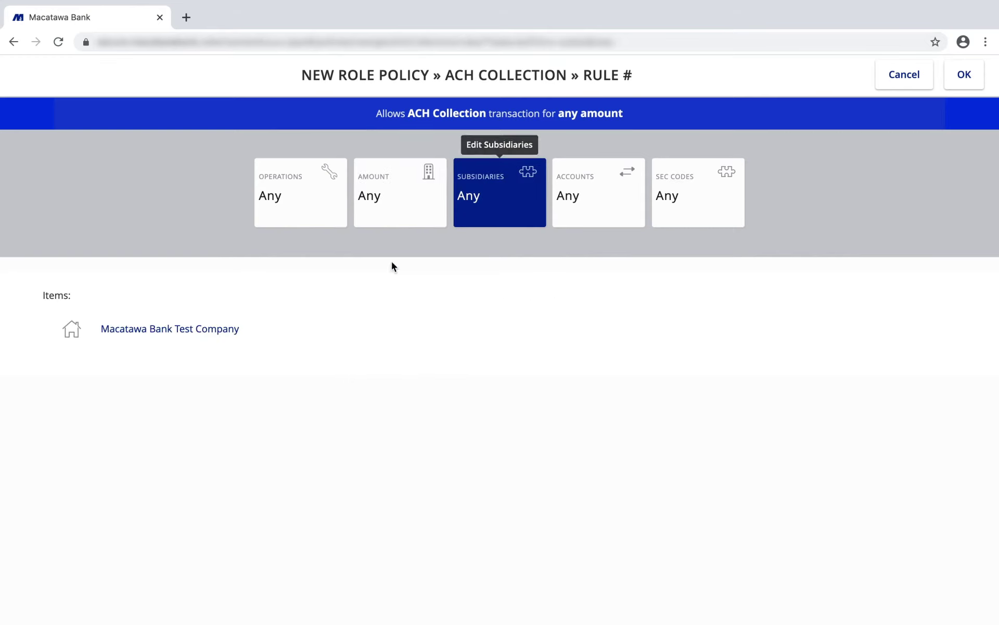
pyautogui.click(572, 200)
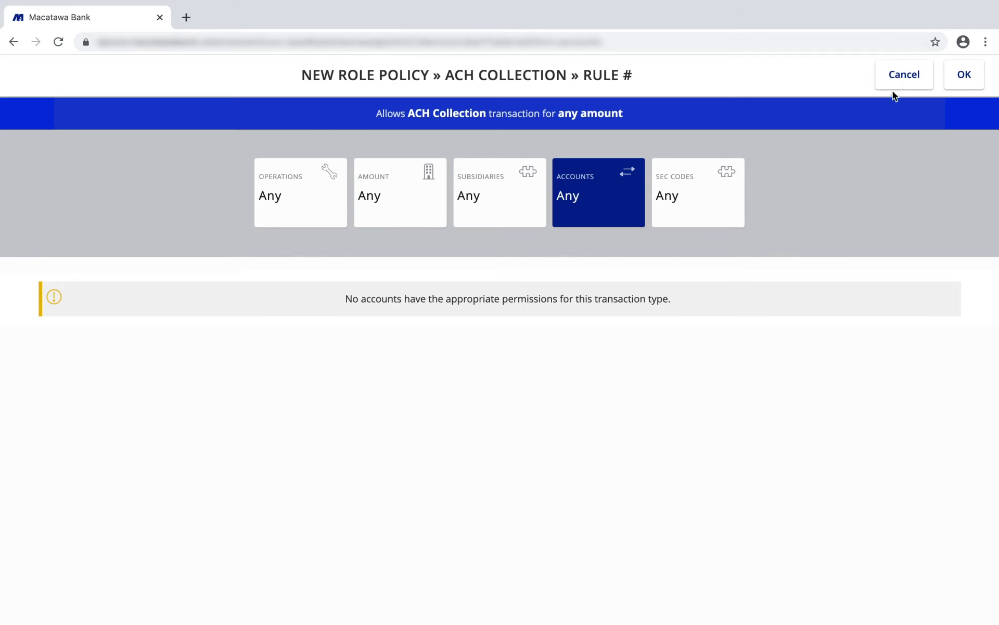
pyautogui.click(963, 76)
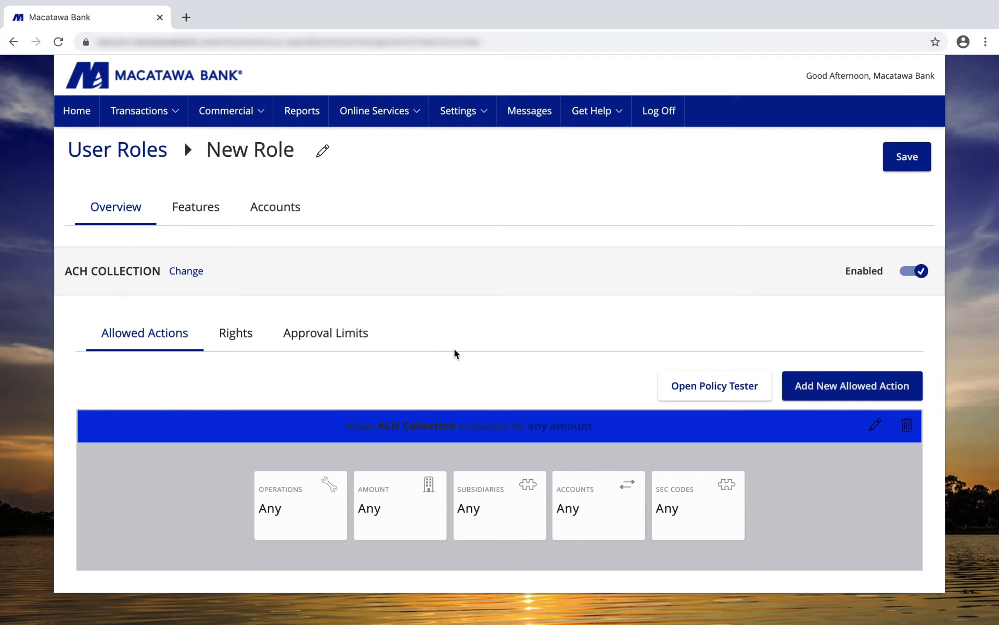
# Step: Set ACH Collection's View Online Activity right to 'Can view all transactions'
pyautogui.click(241, 342)
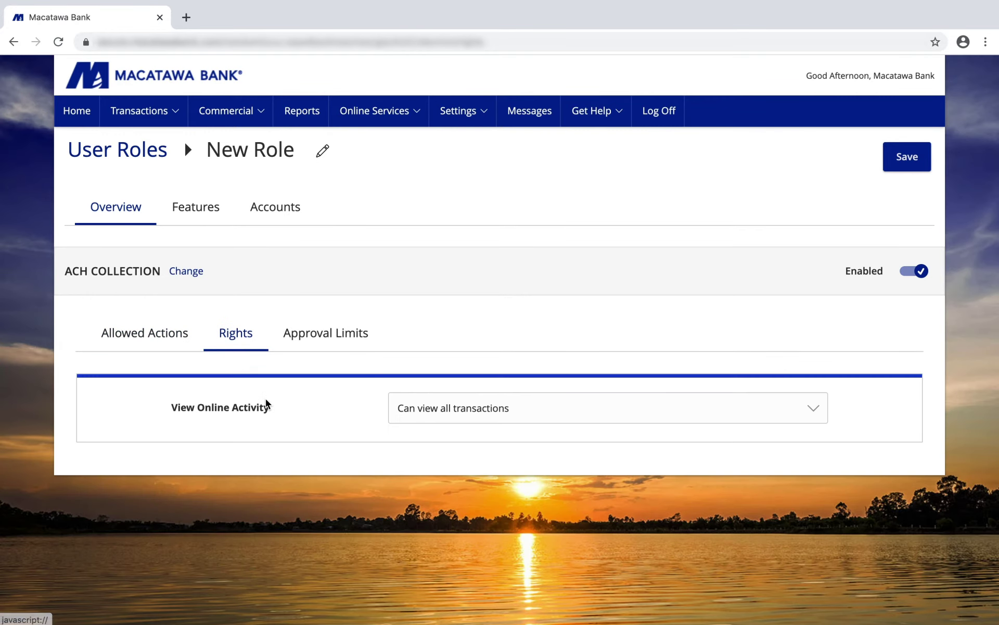
pyautogui.click(453, 417)
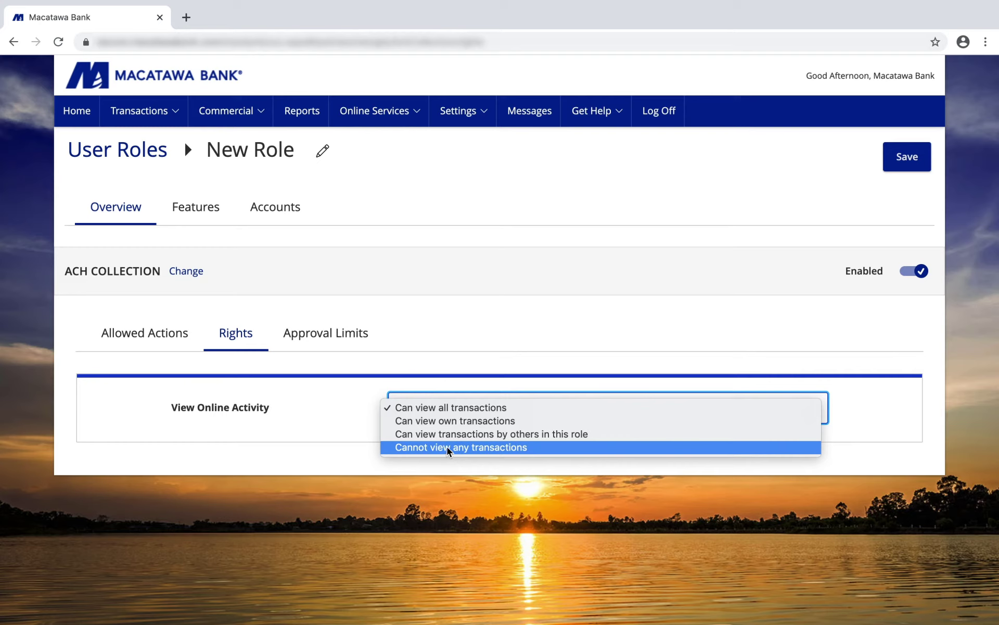
pyautogui.click(445, 410)
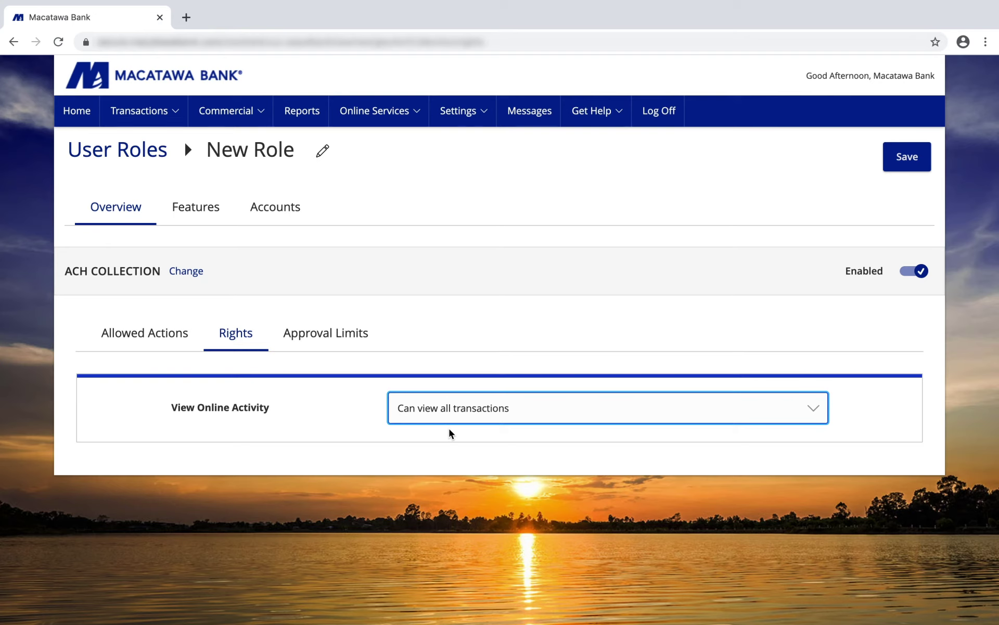
# Step: Show ACH Collection approval limits: 999,999,999.99 maximum amount and 9,999 maximum count
pyautogui.click(329, 333)
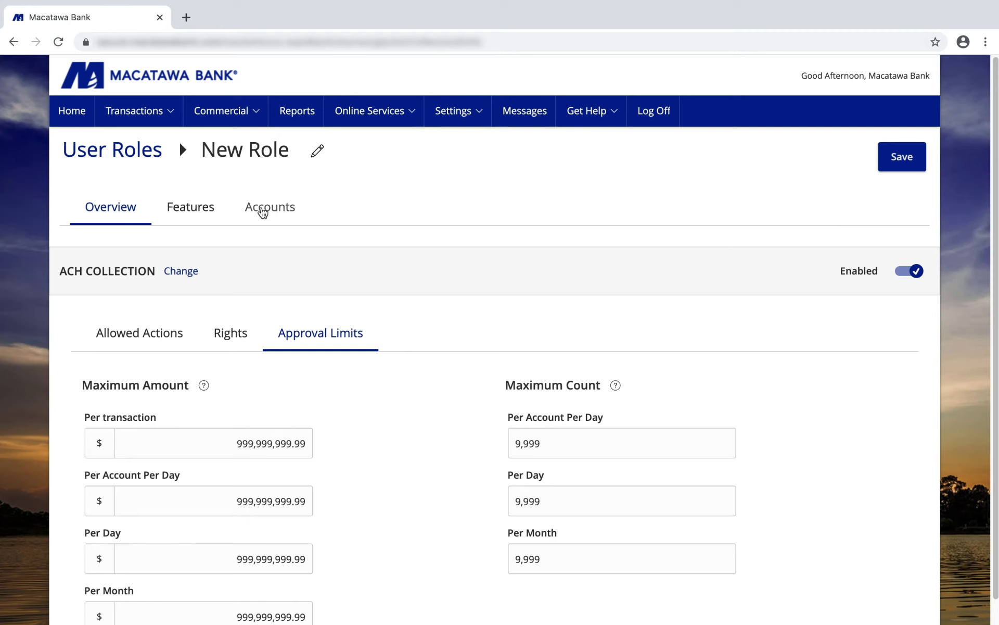
# Step: Enable wire alerts, one-time recipients, Centrix Positive Pay, Manage Recipients and recipient batch upload features
pyautogui.click(198, 209)
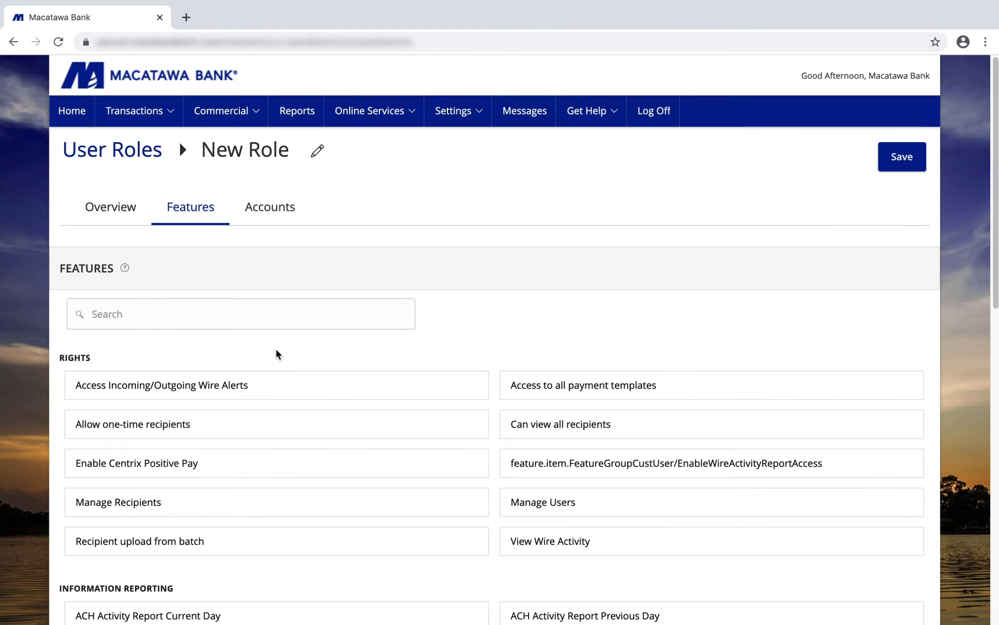
pyautogui.scroll(-1, 276, 350)
pyautogui.scroll(-2, 276, 355)
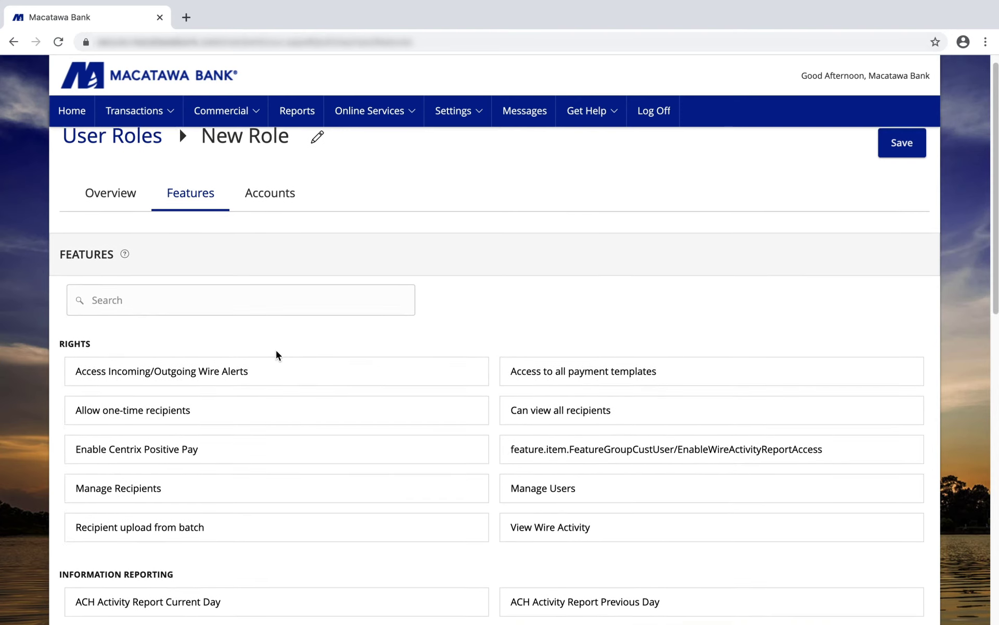
pyautogui.scroll(-2, 276, 355)
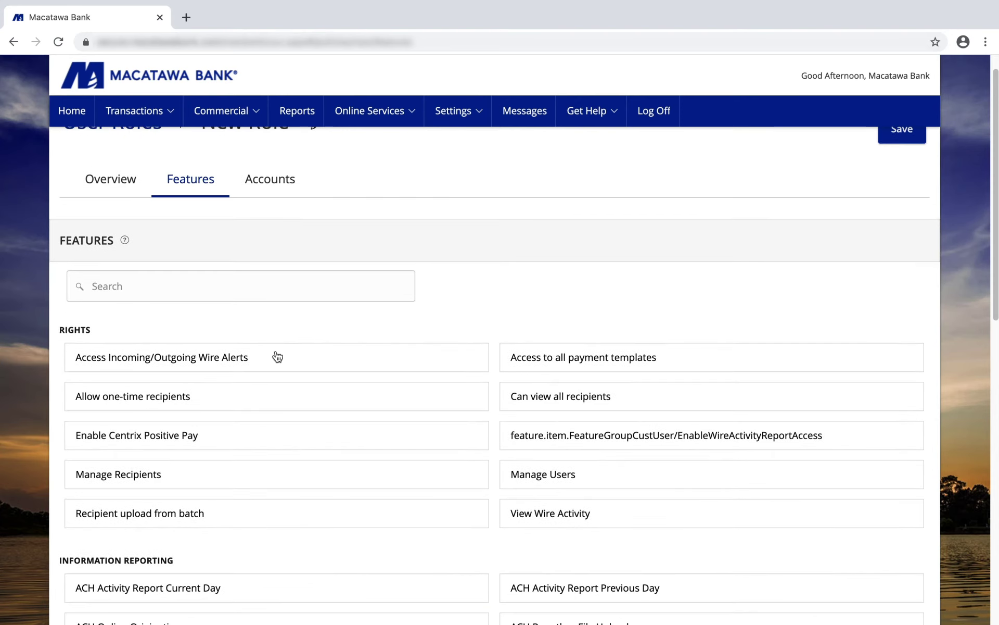
pyautogui.scroll(-2, 278, 356)
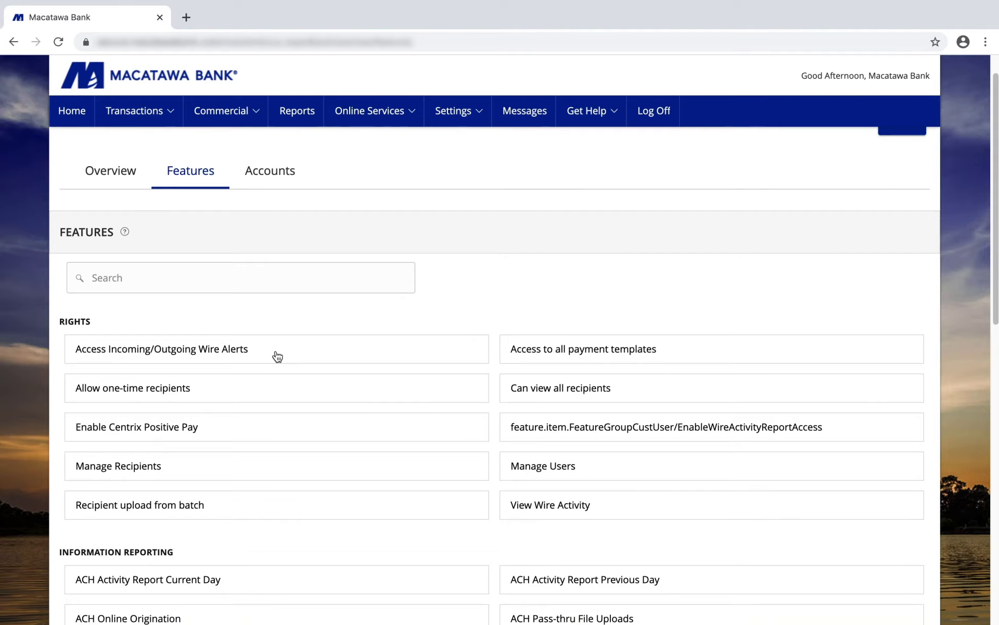
pyautogui.scroll(-15, 277, 357)
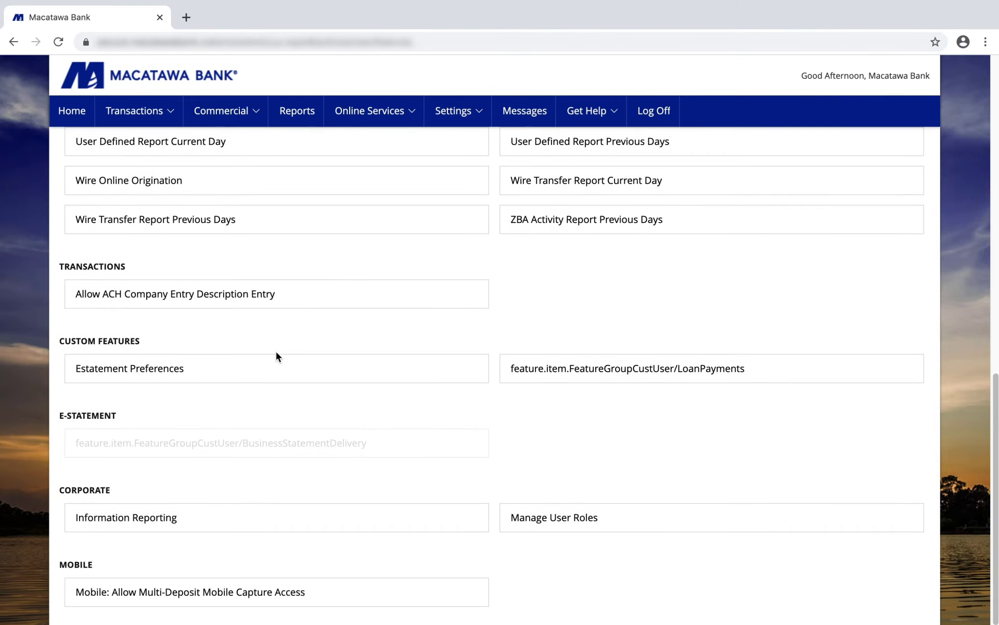
pyautogui.scroll(15, 278, 357)
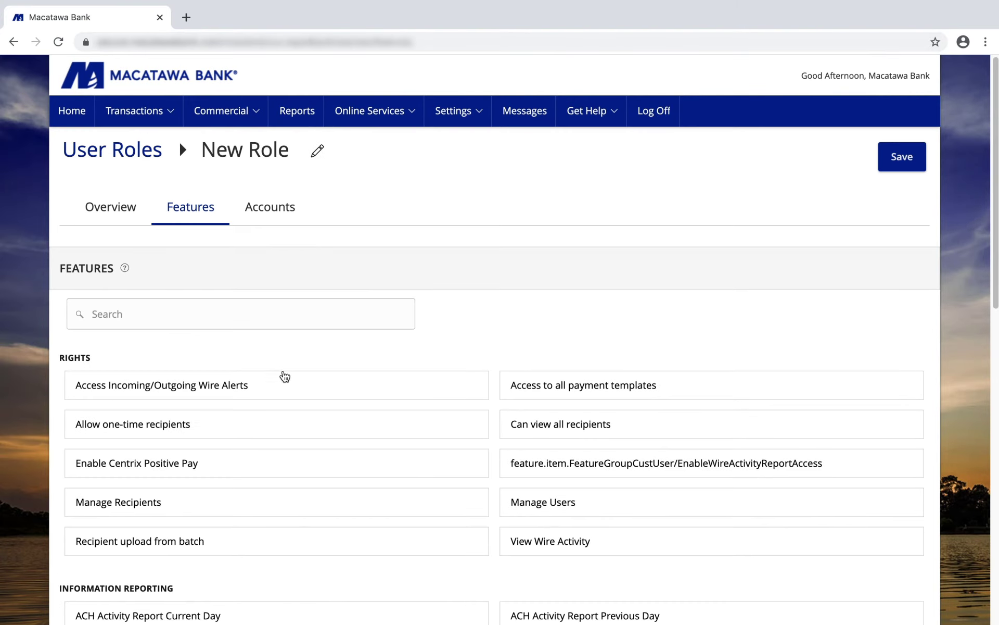
pyautogui.click(291, 409)
pyautogui.click(302, 392)
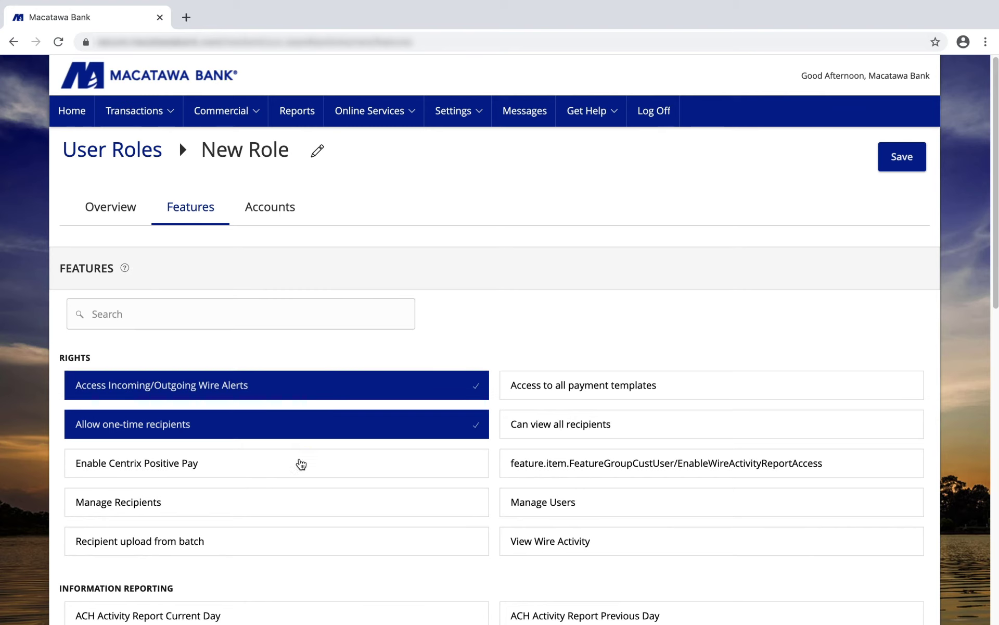
pyautogui.click(302, 463)
pyautogui.click(323, 508)
pyautogui.click(338, 543)
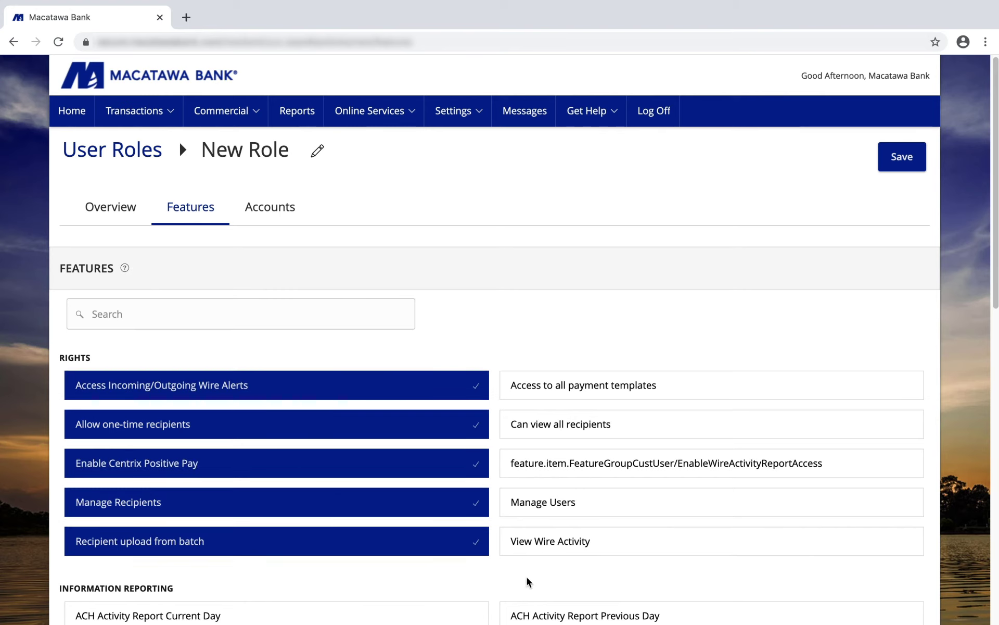
# Step: Enable View Wire Activity, Manage Users, wire activity report access and all payment templates, leaving Can view all recipients off
pyautogui.click(536, 553)
pyautogui.click(550, 508)
pyautogui.click(549, 471)
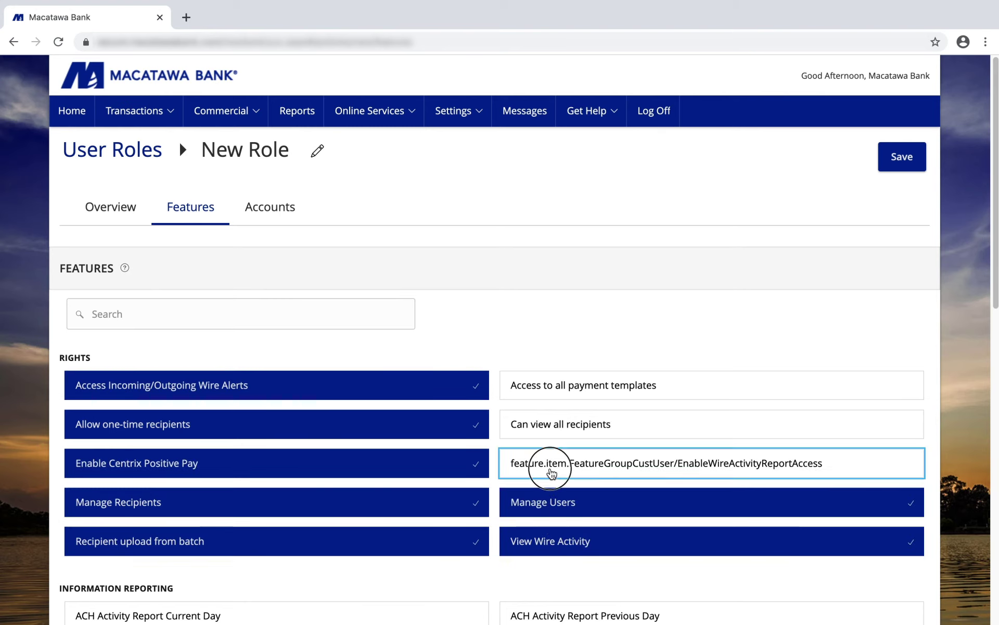
pyautogui.click(538, 424)
pyautogui.click(530, 400)
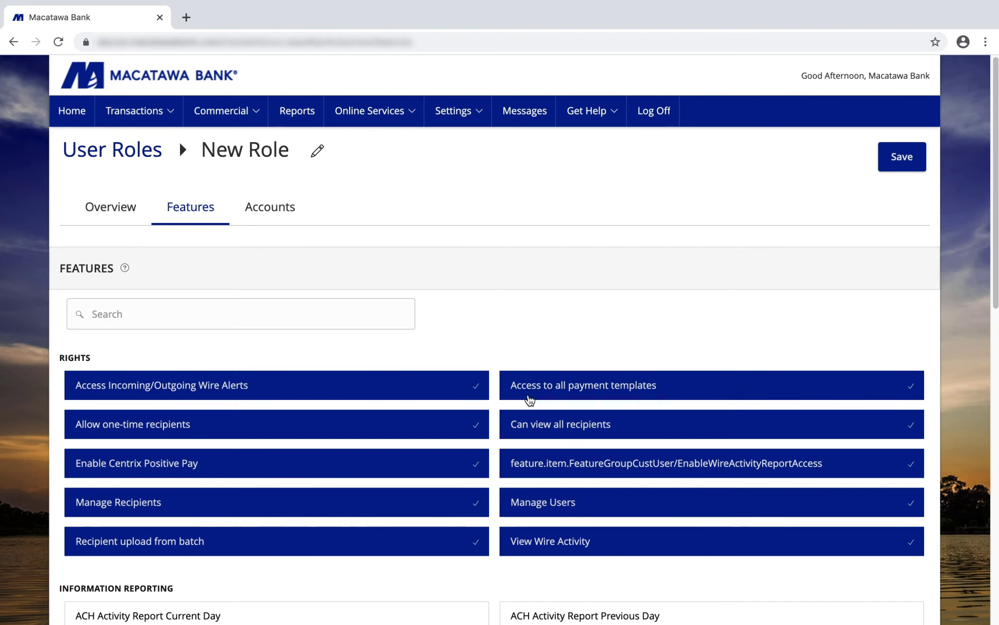
pyautogui.click(539, 430)
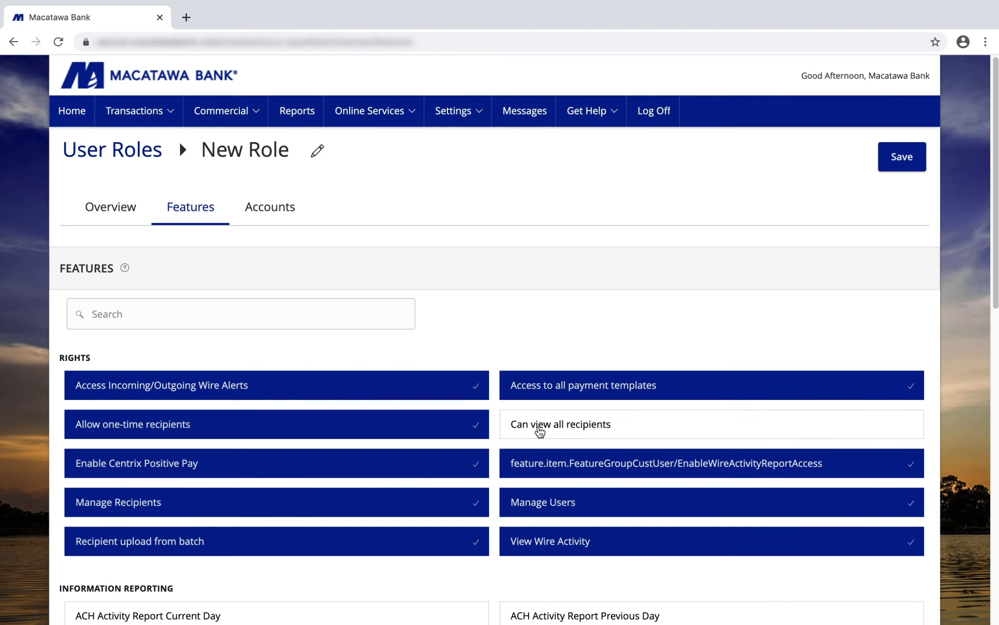
# Step: Allow View, Deposit and Withdraw on all accounts, except withdrawals from Business Money Market
pyautogui.click(272, 211)
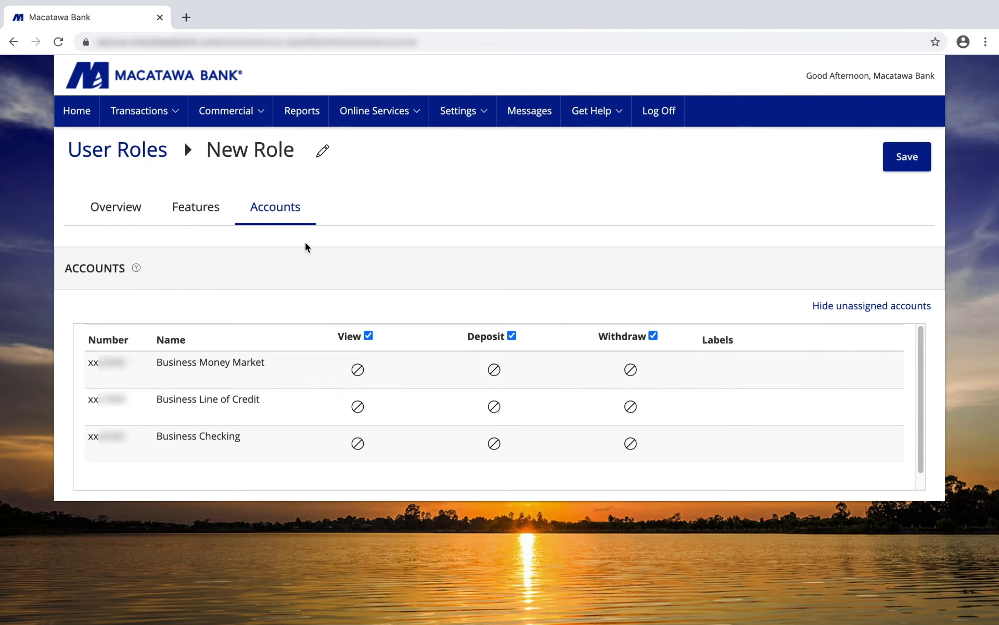
pyautogui.click(369, 335)
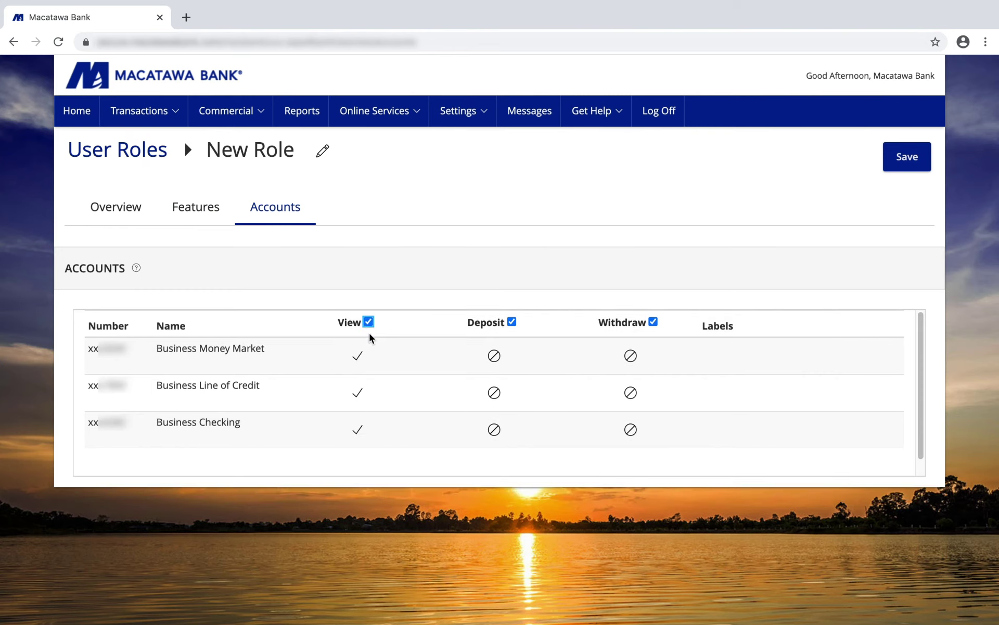
pyautogui.click(511, 322)
pyautogui.click(654, 322)
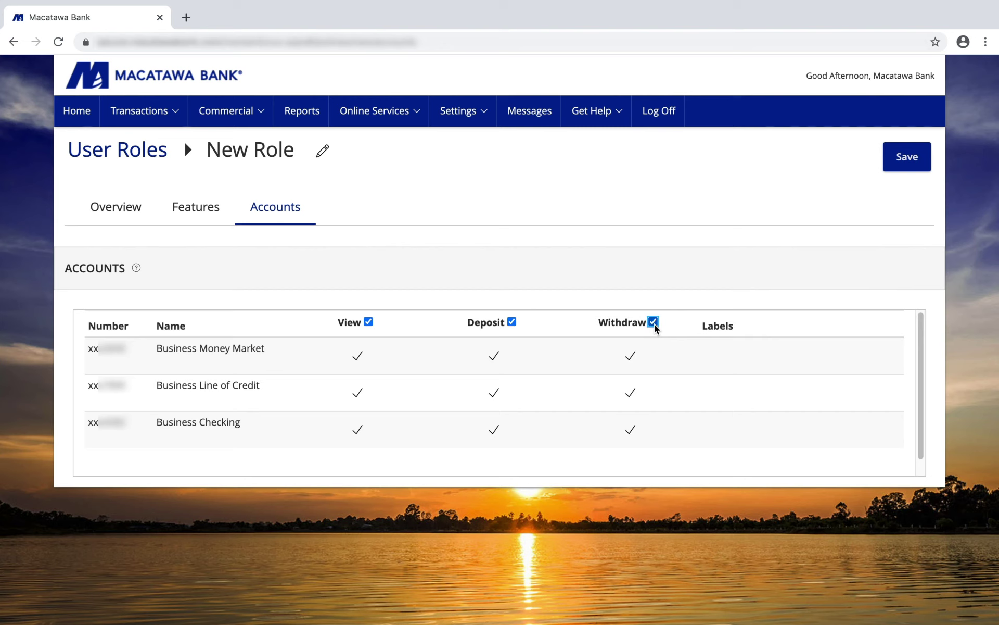
pyautogui.click(634, 357)
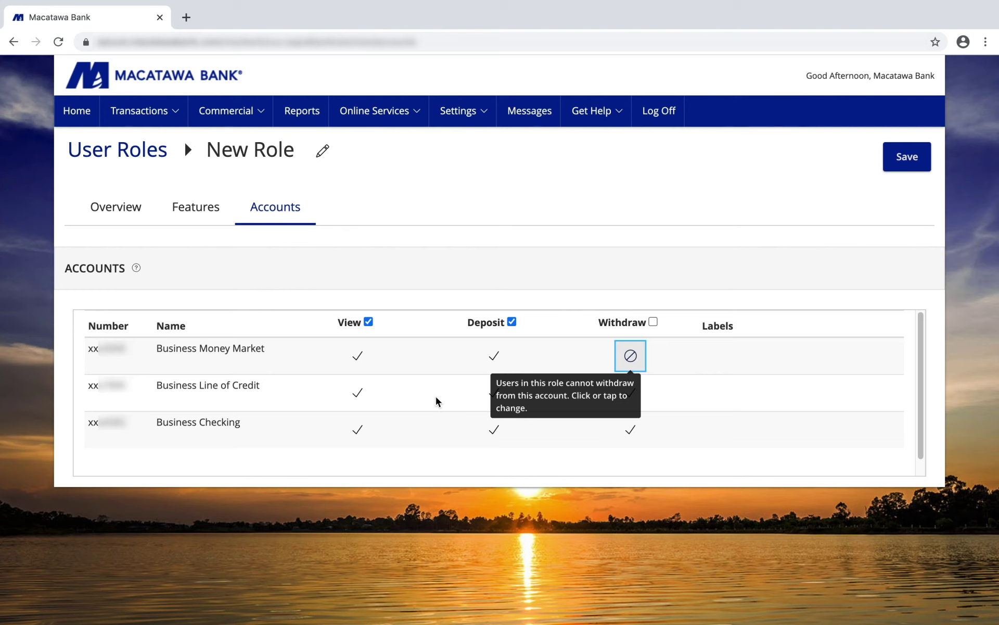
# Step: Keep Business Checking deposits allowed and save the New Role settings
pyautogui.click(492, 433)
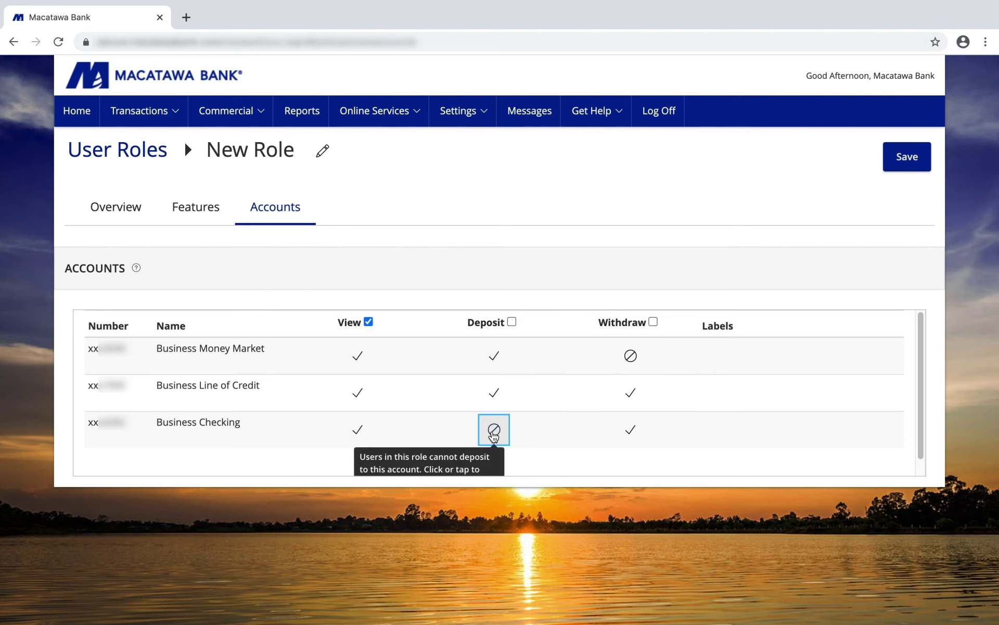
pyautogui.click(493, 435)
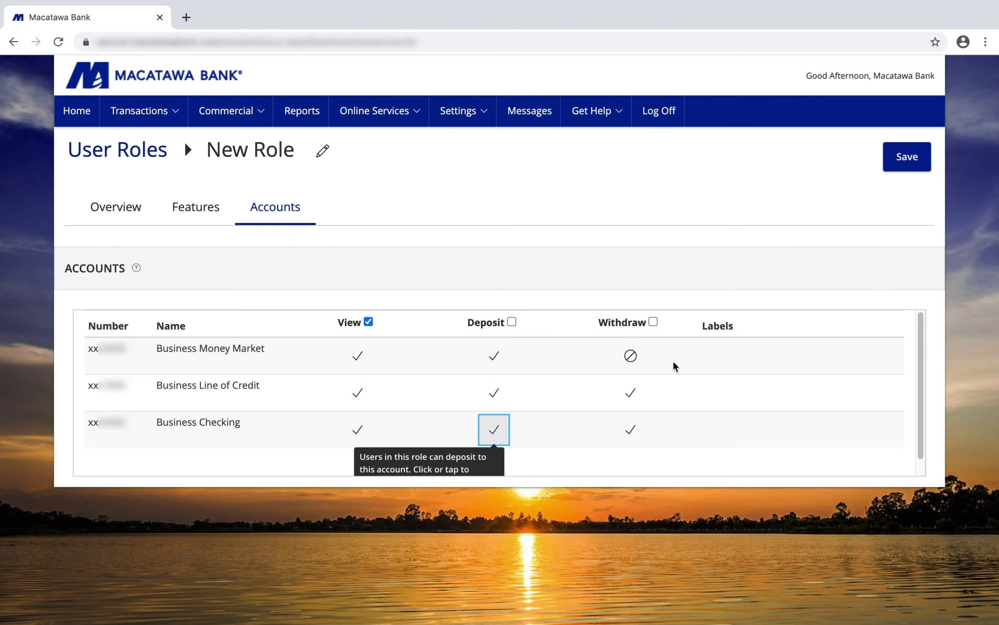
pyautogui.click(903, 162)
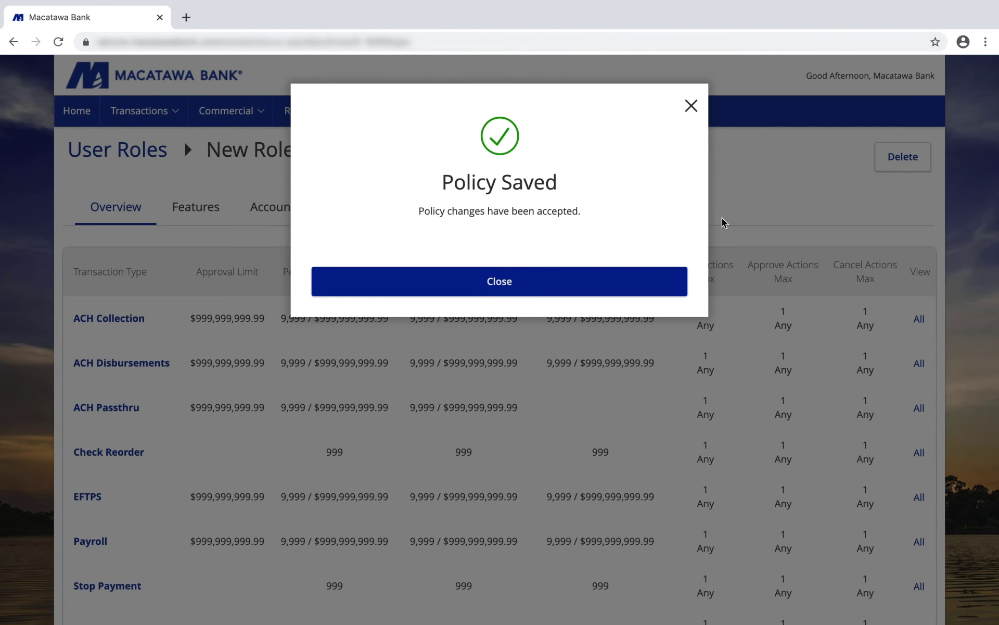
# Step: Dismiss the Policy Saved confirmation to return to the New Role transaction limits overview
pyautogui.click(562, 282)
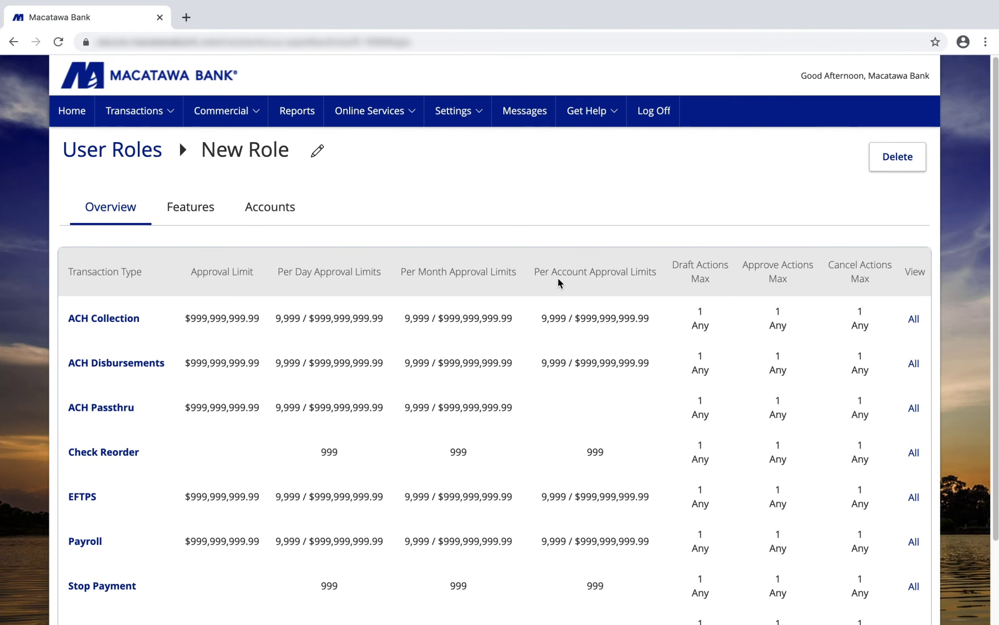